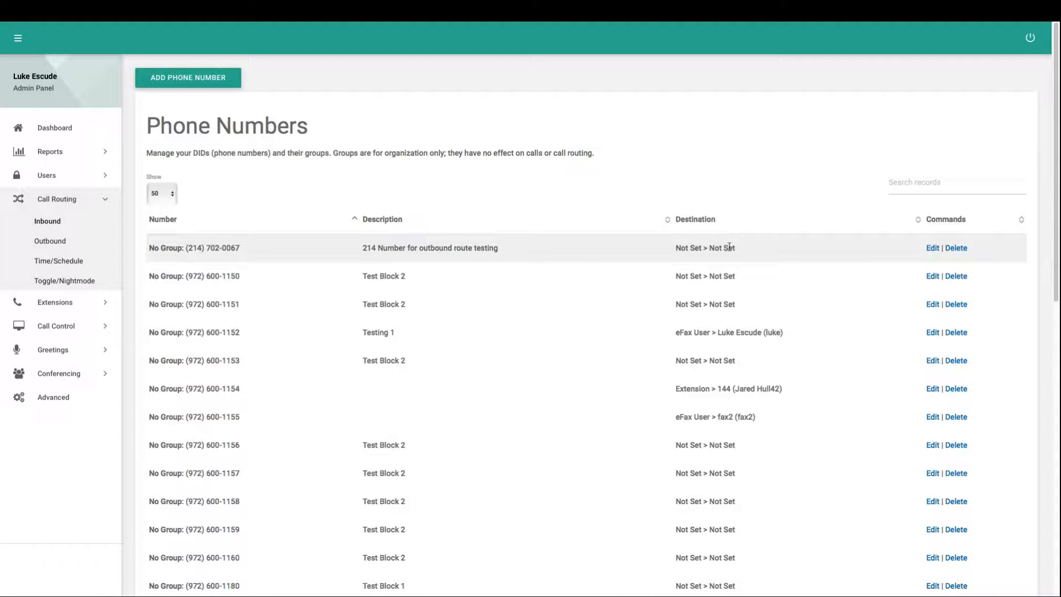
pyautogui.moveTo(739, 248); pyautogui.dragTo(674, 248)
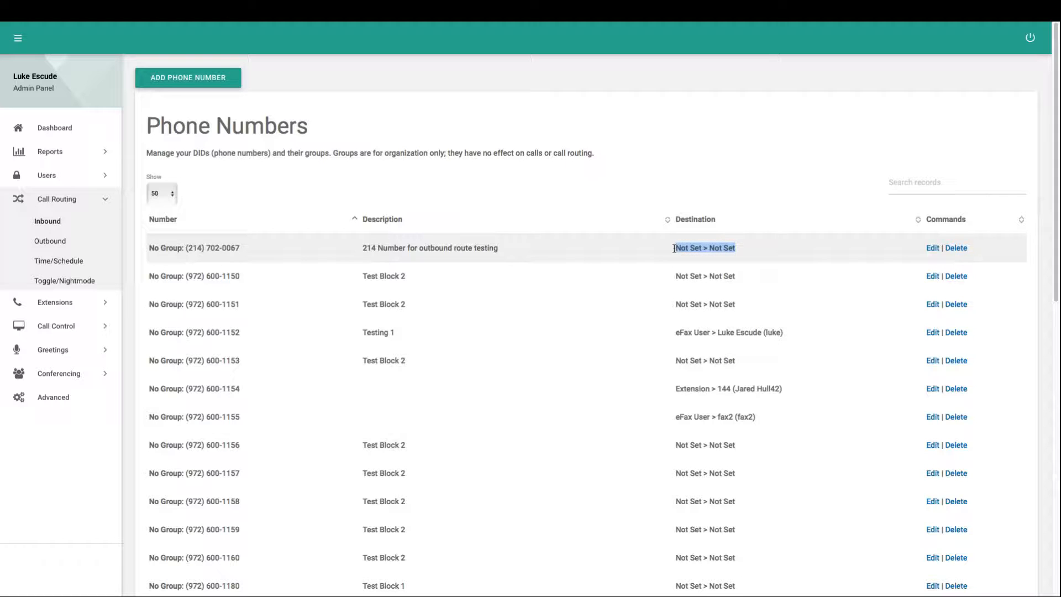
pyautogui.click(684, 259)
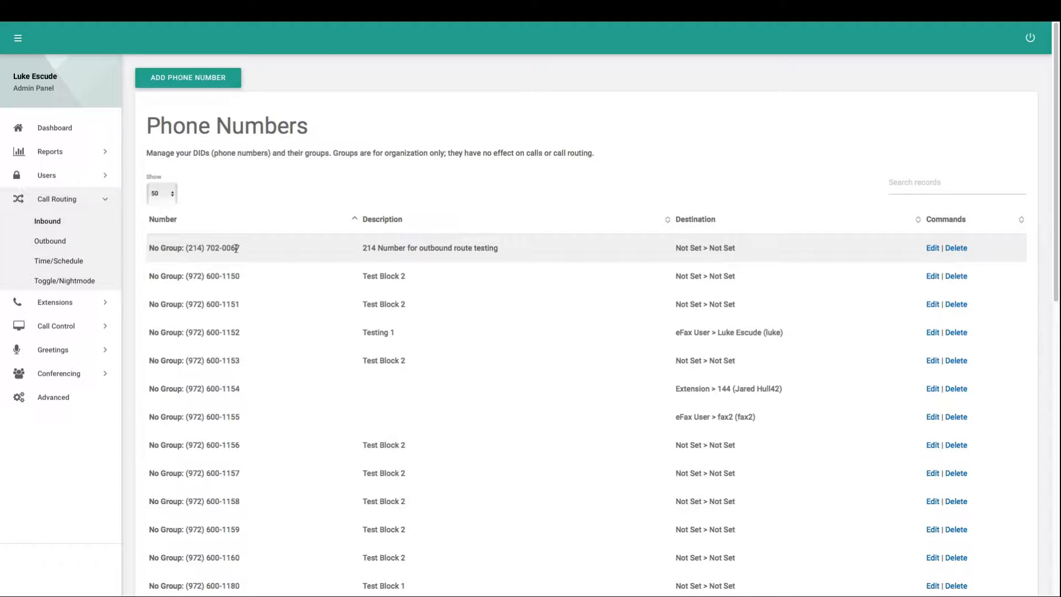
pyautogui.moveTo(221, 333); pyautogui.dragTo(233, 334)
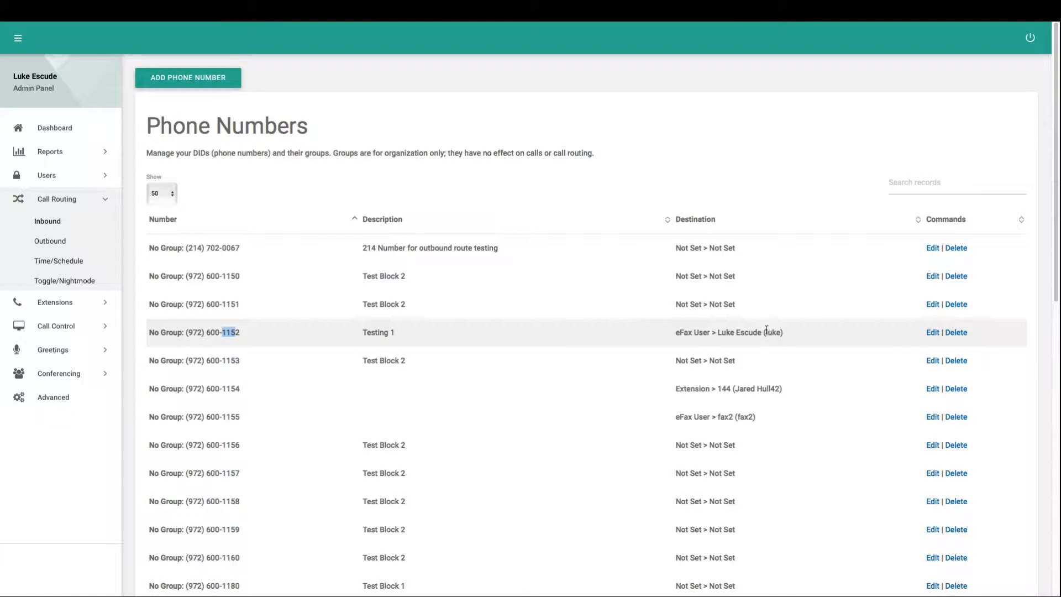
pyautogui.moveTo(1057, 223); pyautogui.dragTo(1042, 535)
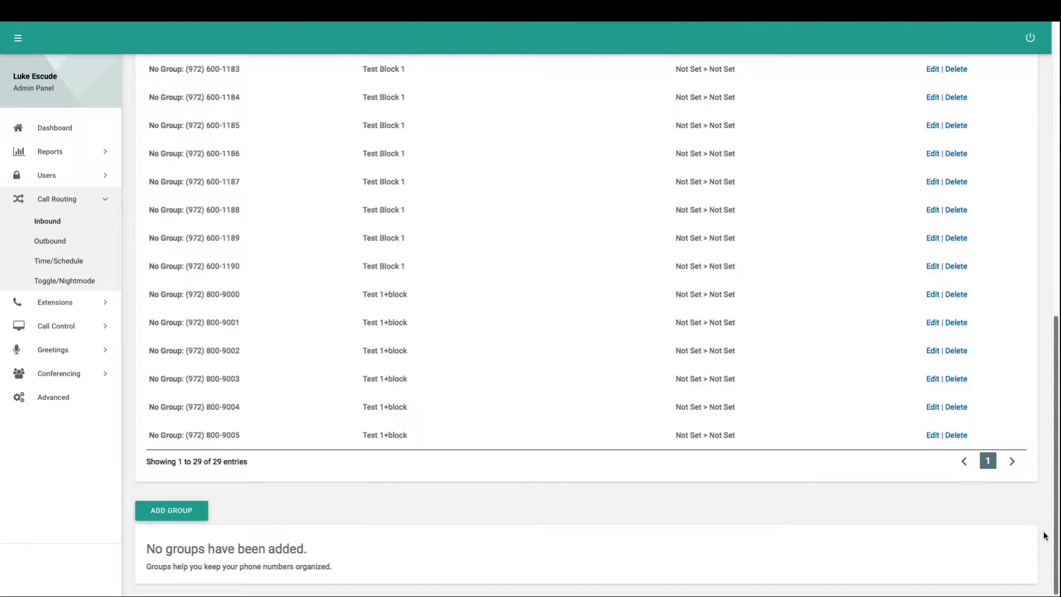
# Add a new group named 'Local Dallas Numbers', replacing the 'Test Group' name, and submit it.
pyautogui.click(187, 511)
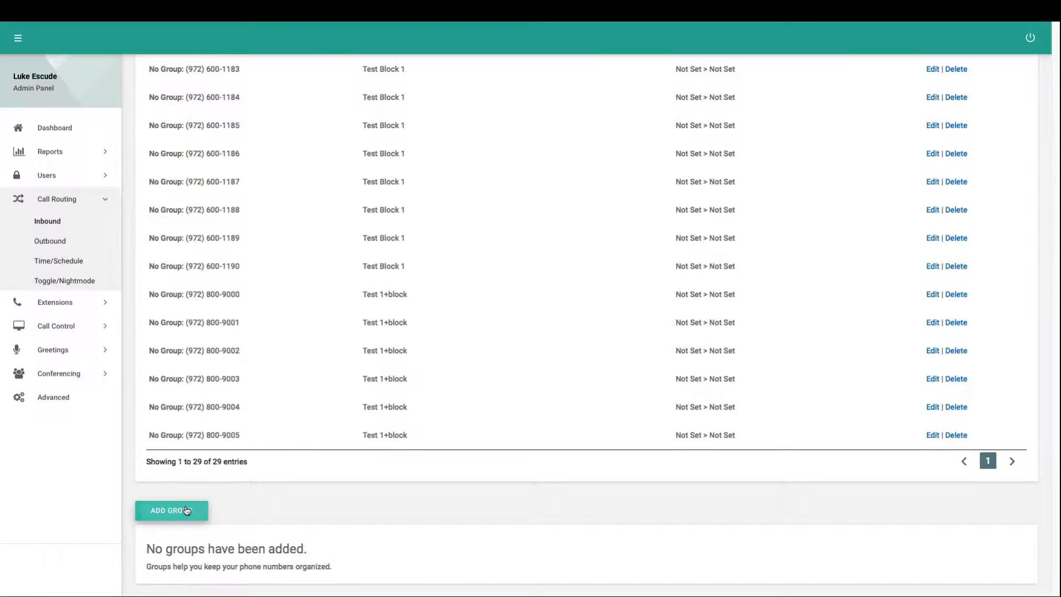
pyautogui.doubleClick(417, 131)
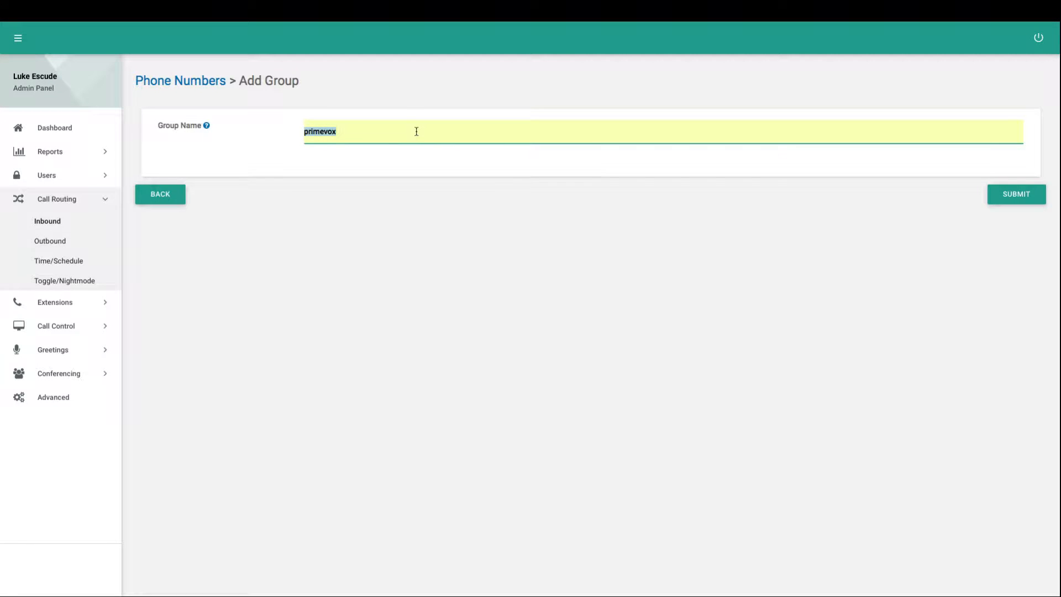
pyautogui.write('Test Group')
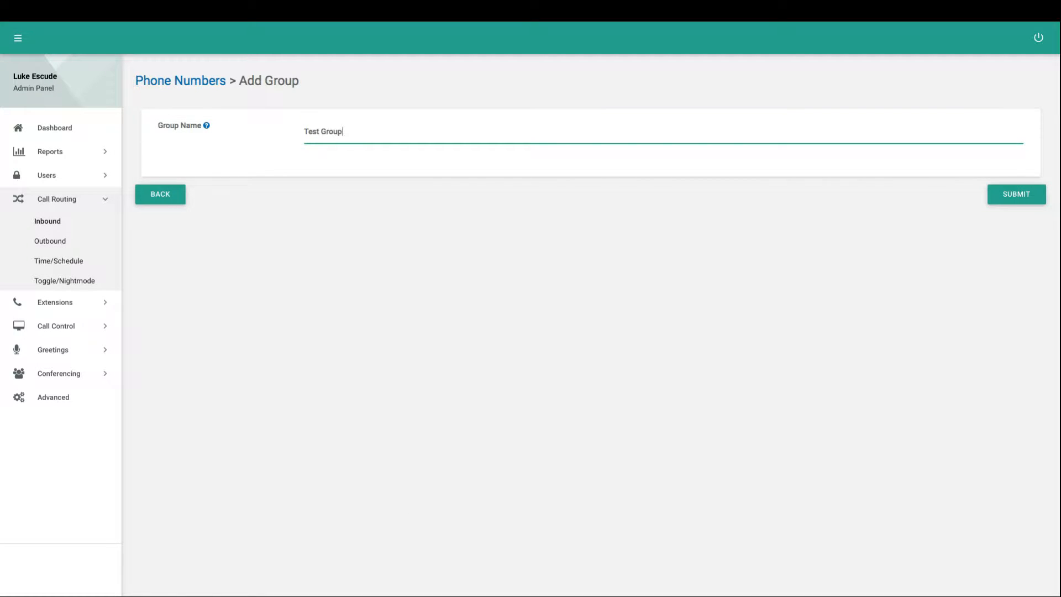
pyautogui.hotkey('ctrl', 'a')
pyautogui.write('Local Dallas Numbers')
pyautogui.click(1028, 202)
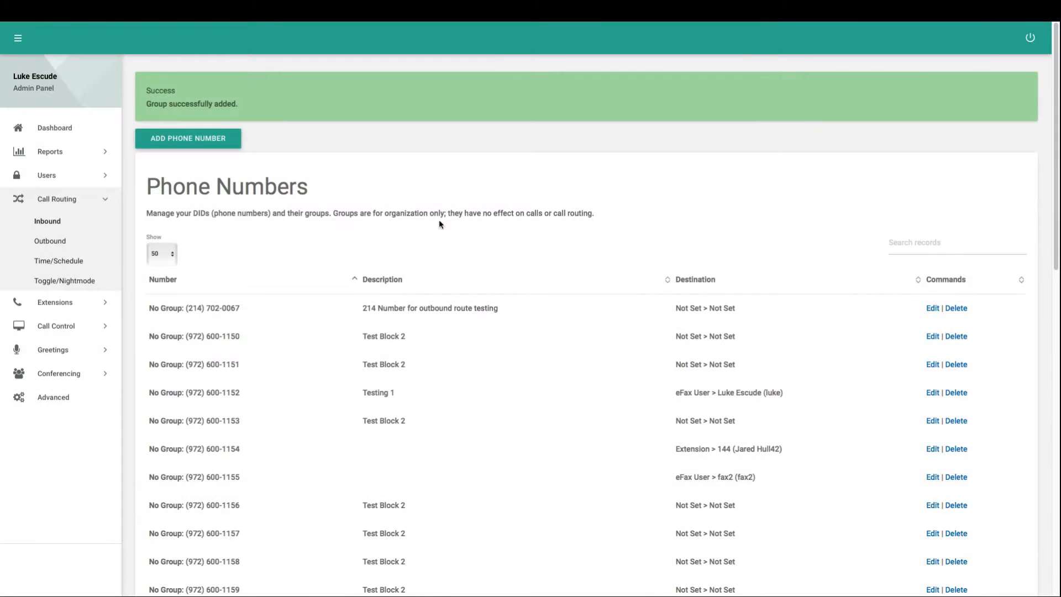
pyautogui.moveTo(1054, 174); pyautogui.dragTo(1059, 251)
pyautogui.scroll(2, 794, 252)
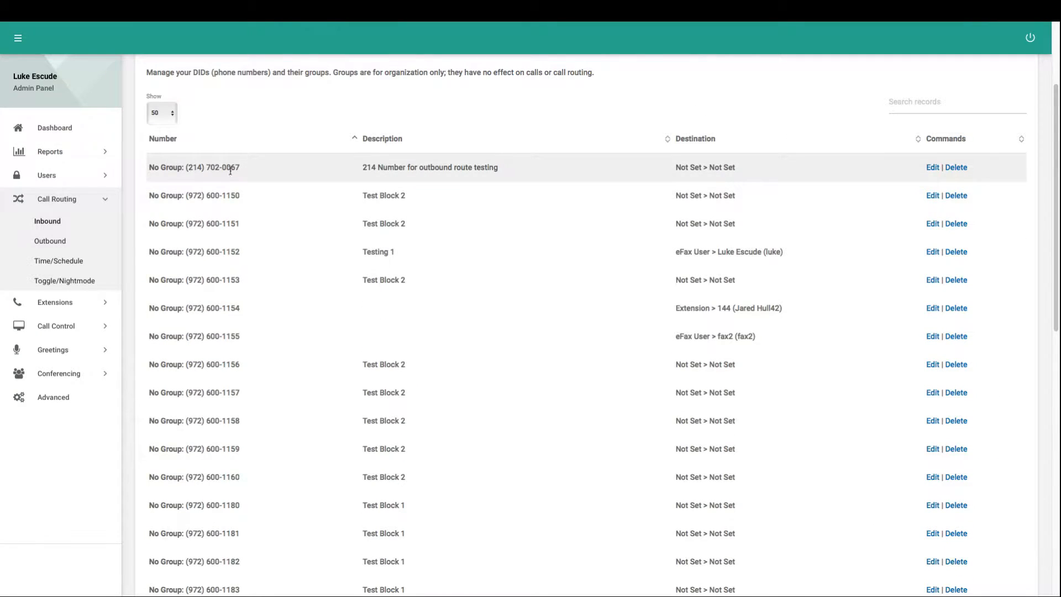
pyautogui.click(934, 168)
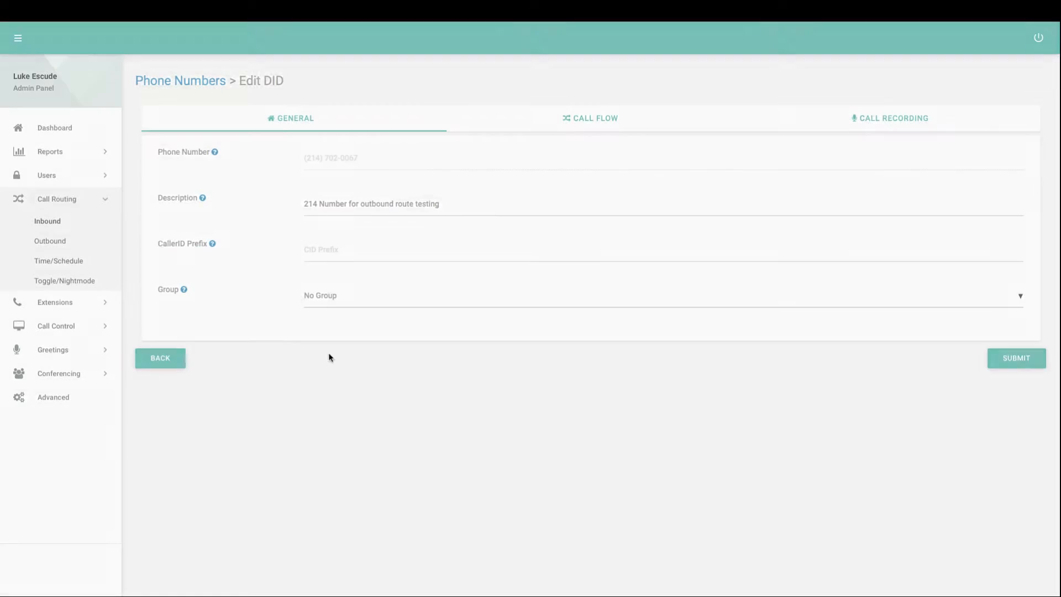
pyautogui.click(325, 297)
pyautogui.click(324, 313)
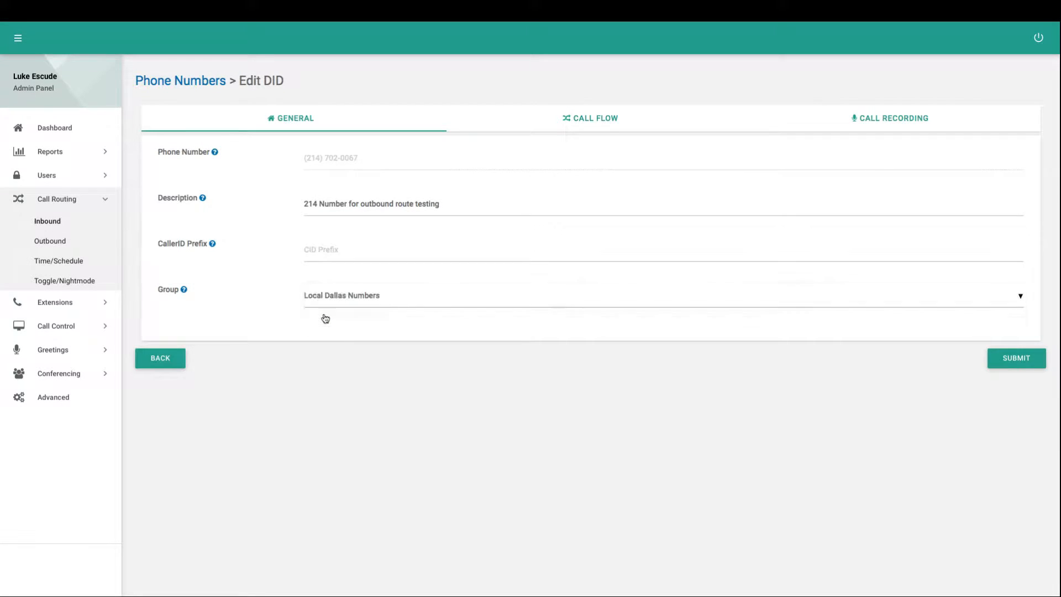
pyautogui.click(1017, 358)
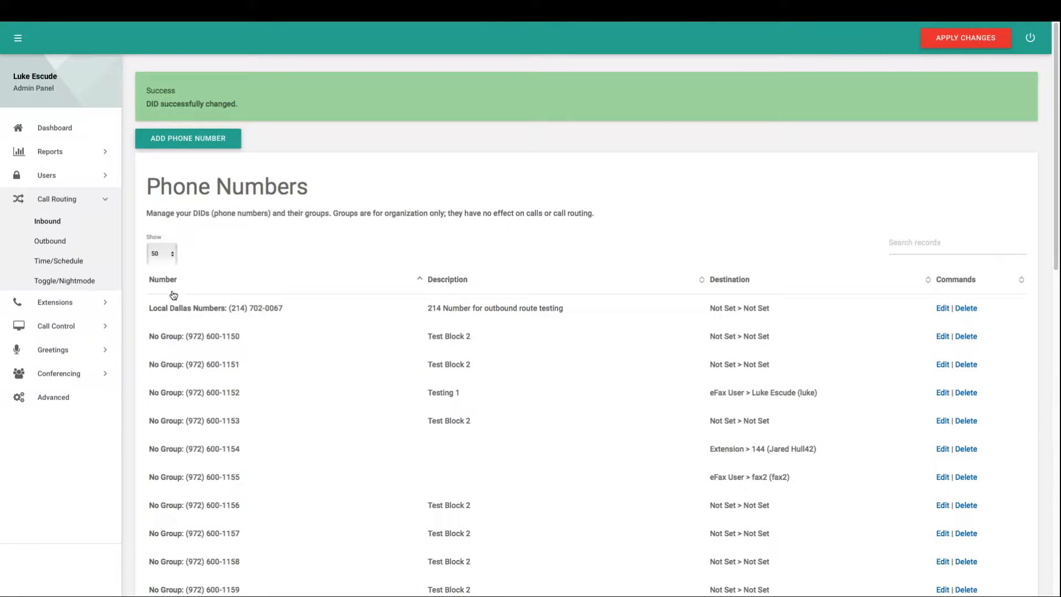
pyautogui.moveTo(150, 308); pyautogui.dragTo(223, 309)
pyautogui.click(223, 310)
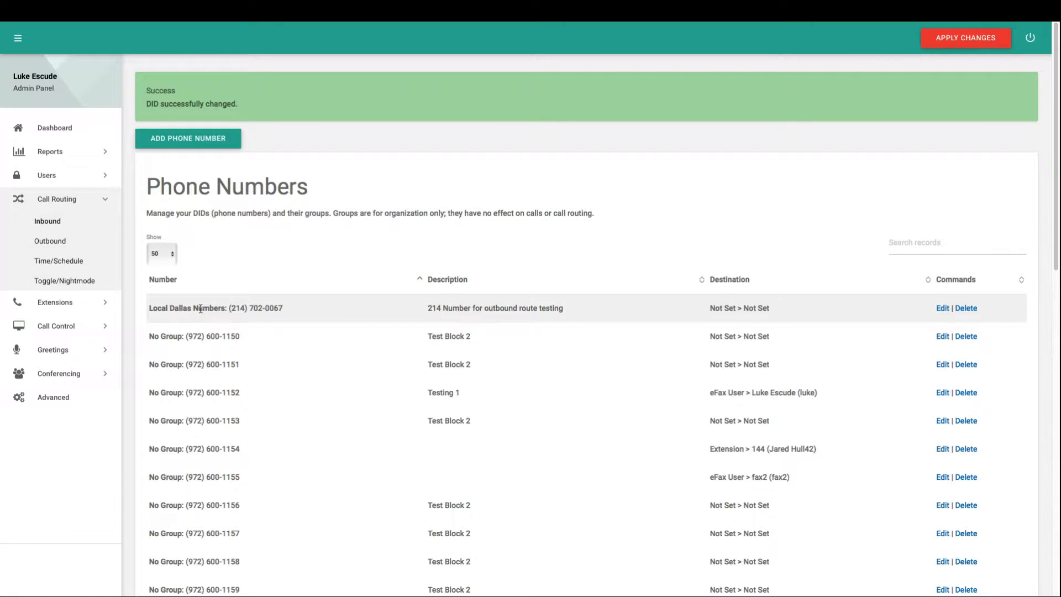
pyautogui.click(943, 308)
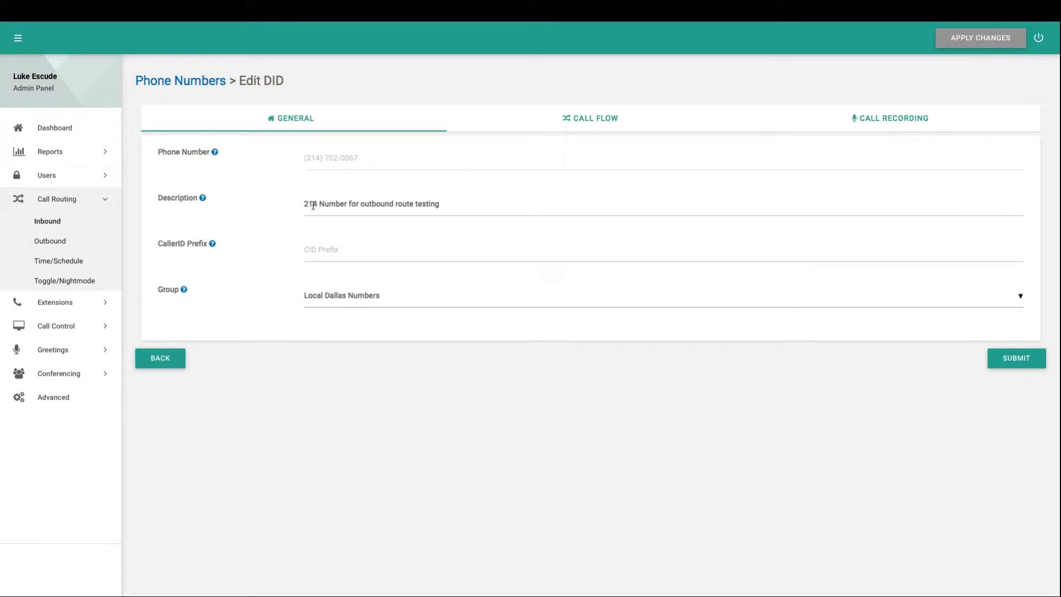
# Enter 'Outbound Test:' as CallerID prefix, delete it again, and show the Call Flow settings.
pyautogui.click(318, 246)
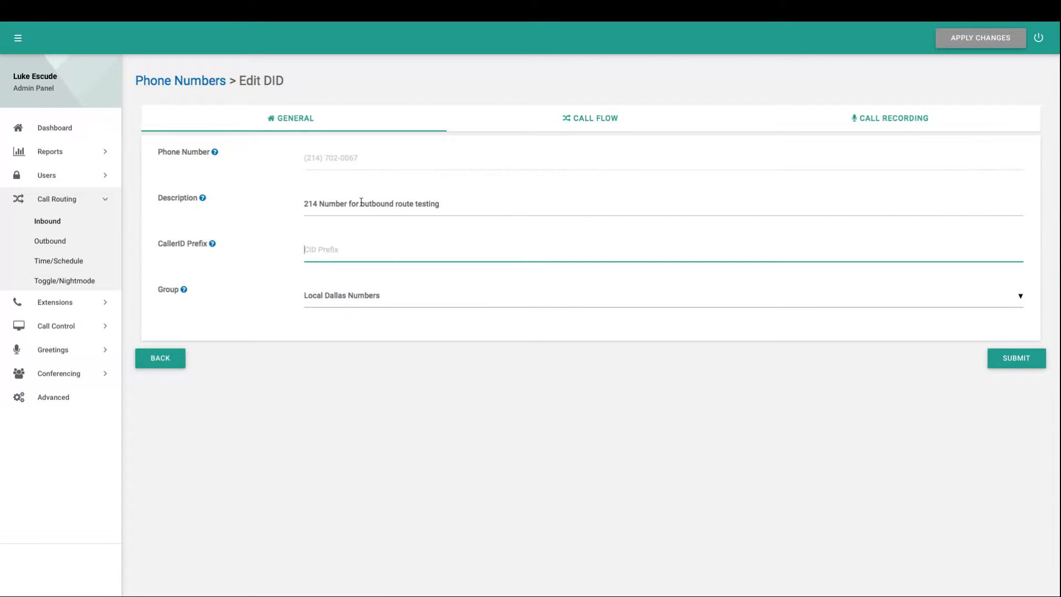
pyautogui.moveTo(361, 204); pyautogui.dragTo(439, 204)
pyautogui.click(353, 252)
pyautogui.write('Outbound Test:')
pyautogui.moveTo(371, 249); pyautogui.dragTo(302, 249)
pyautogui.click(343, 249)
pyautogui.moveTo(391, 250); pyautogui.dragTo(289, 248)
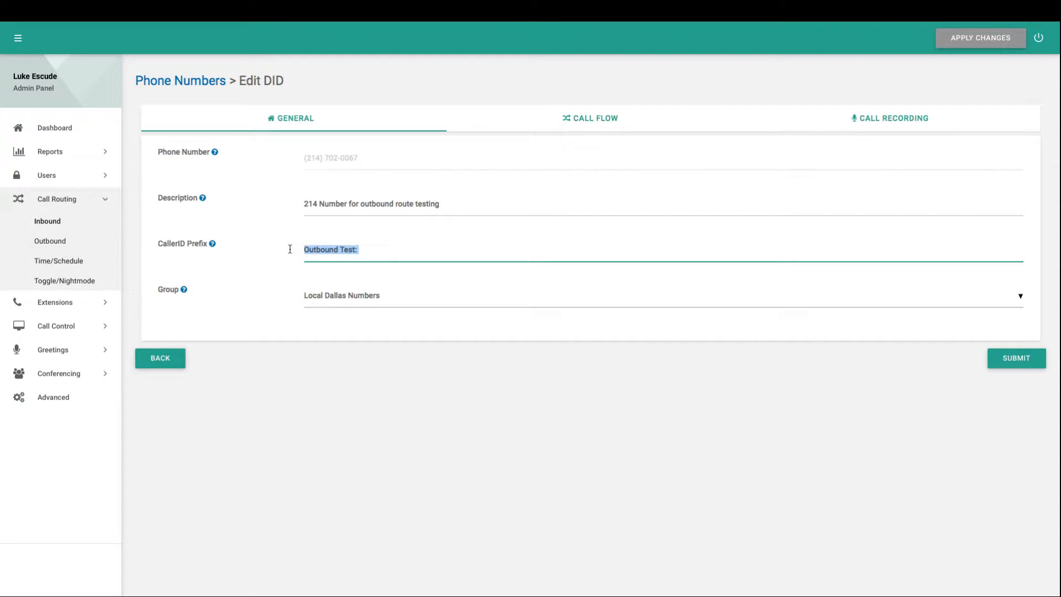
pyautogui.press('BackSpace')
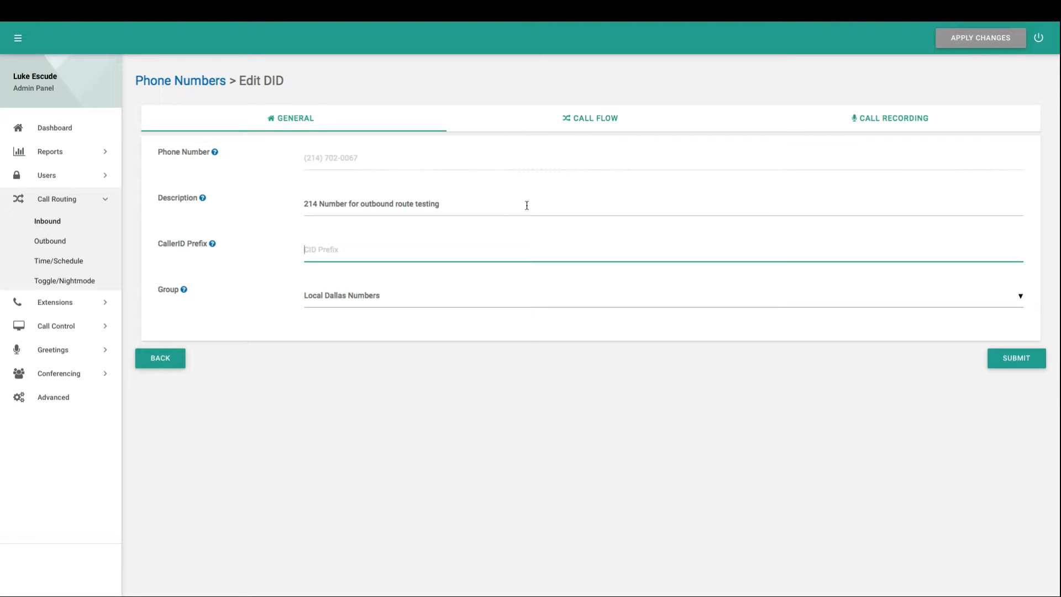
pyautogui.click(581, 125)
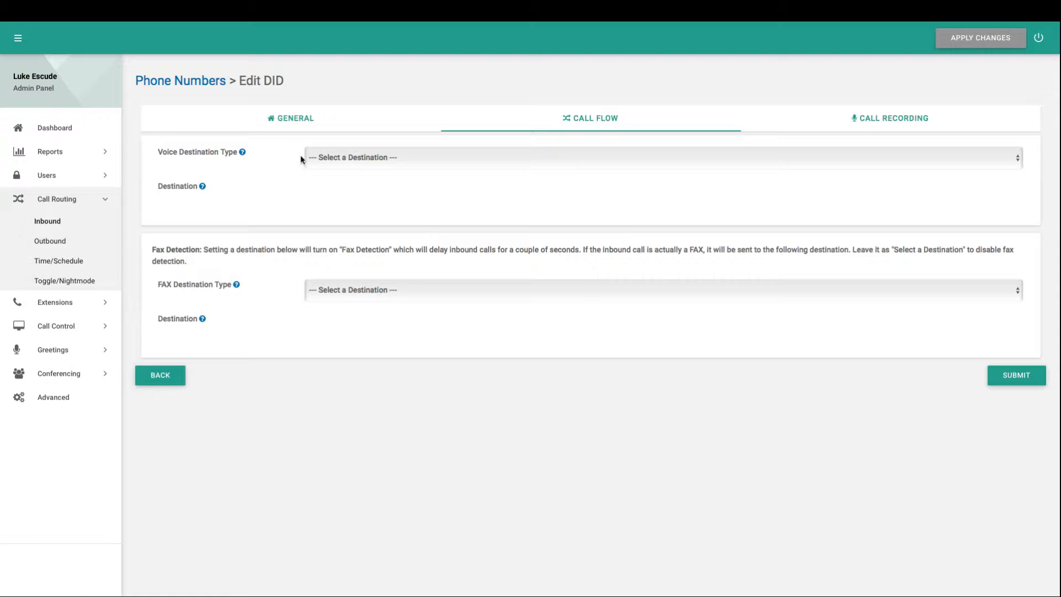
# Set the Voice Destination Type to Extension, routing voice calls to extension 100.
pyautogui.moveTo(243, 153)
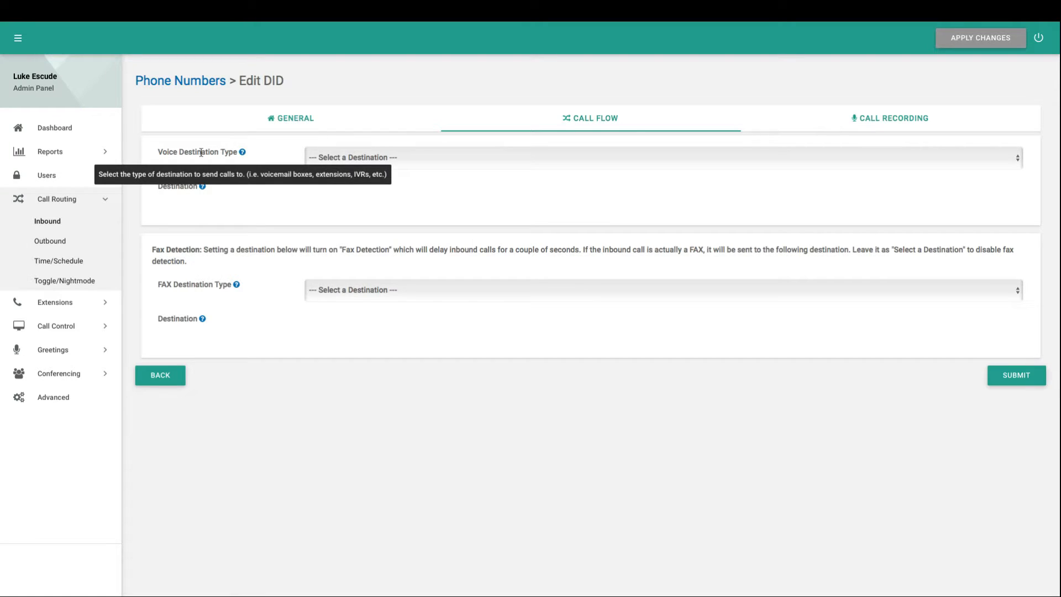
pyautogui.click(356, 163)
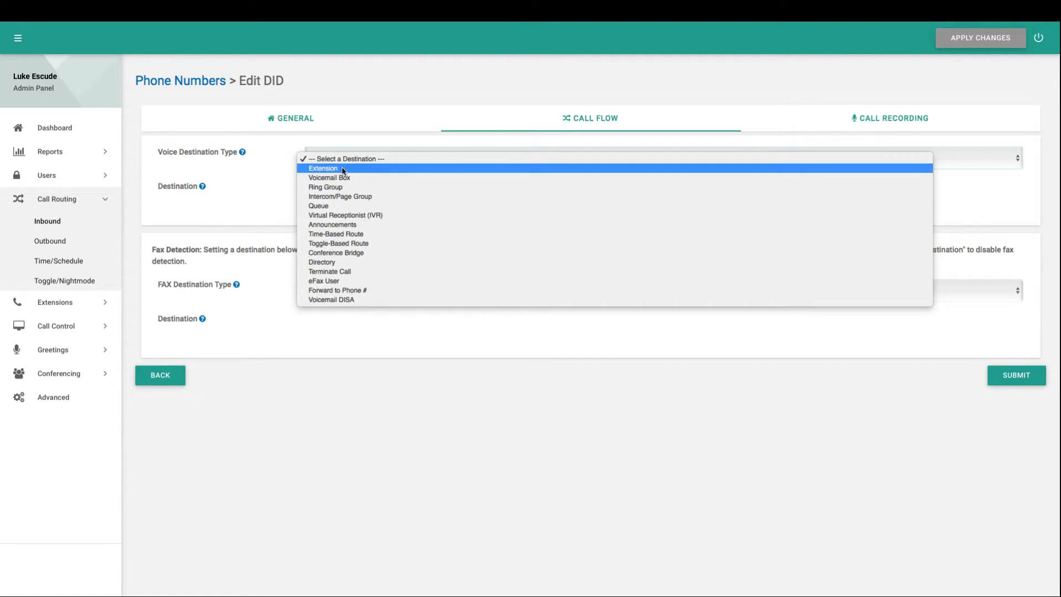
pyautogui.click(343, 169)
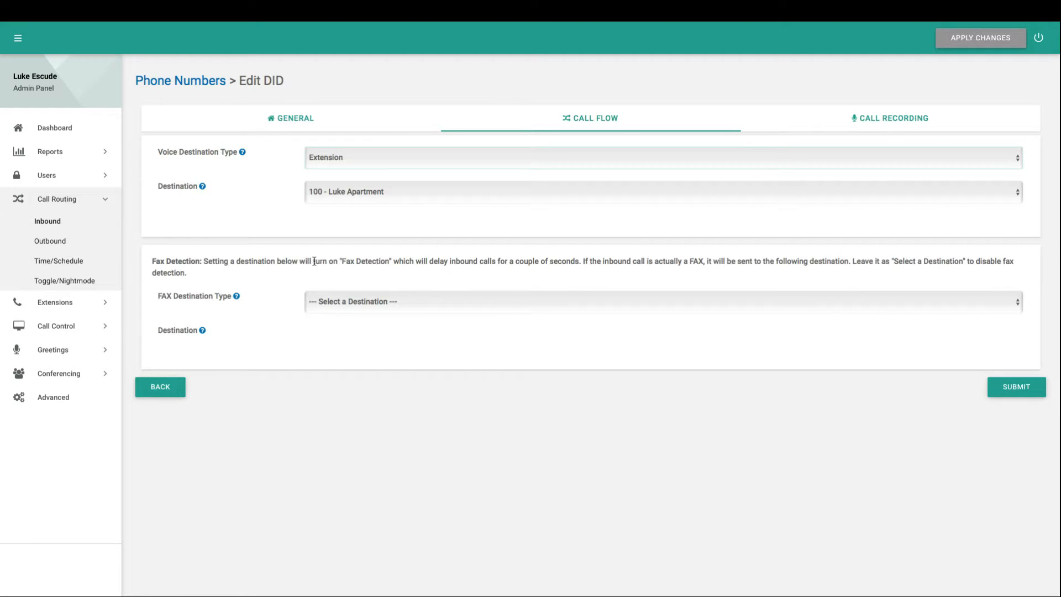
# Set the FAX Destination Type to eFax User with an eFax destination, then view Call Recording.
pyautogui.click(335, 303)
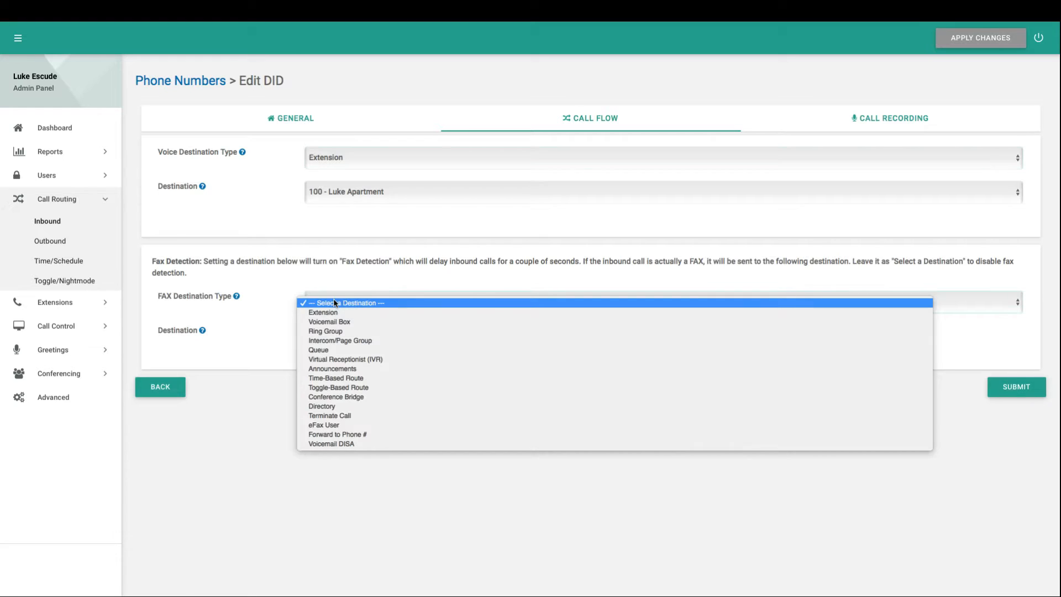
pyautogui.click(341, 303)
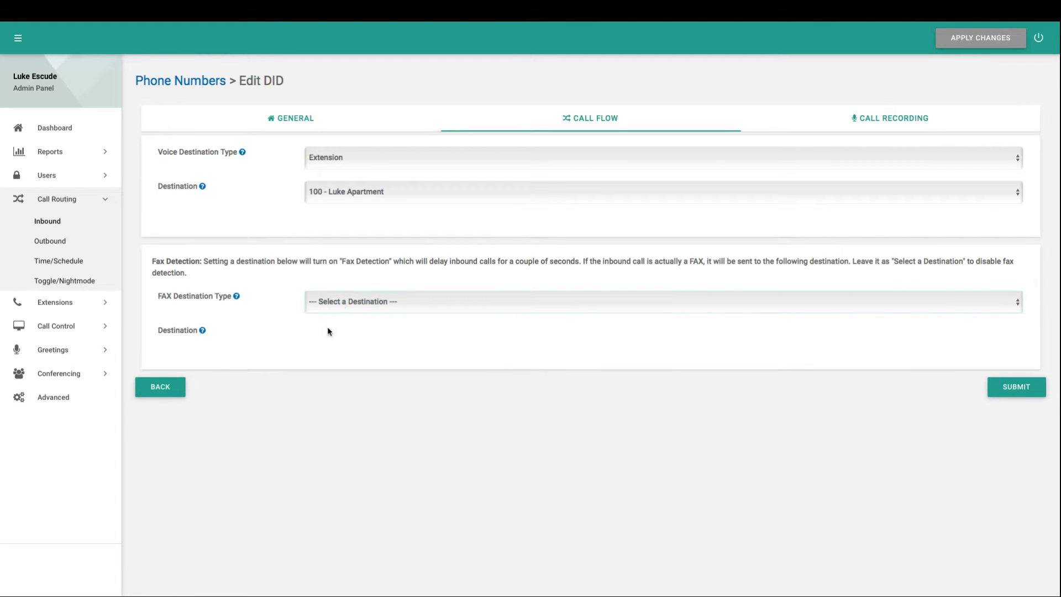
pyautogui.click(329, 302)
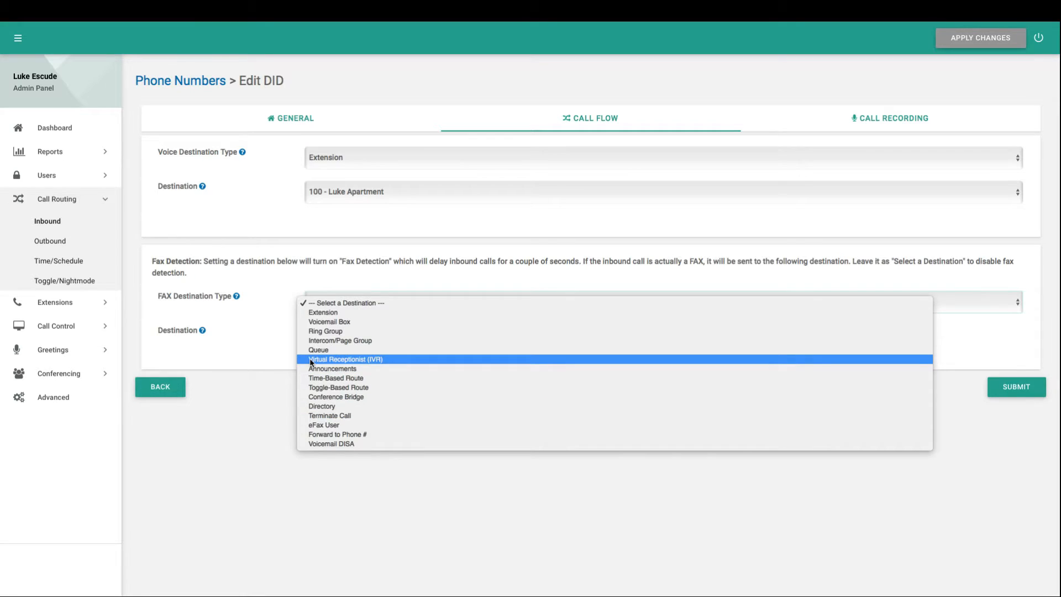
pyautogui.click(329, 426)
pyautogui.click(336, 333)
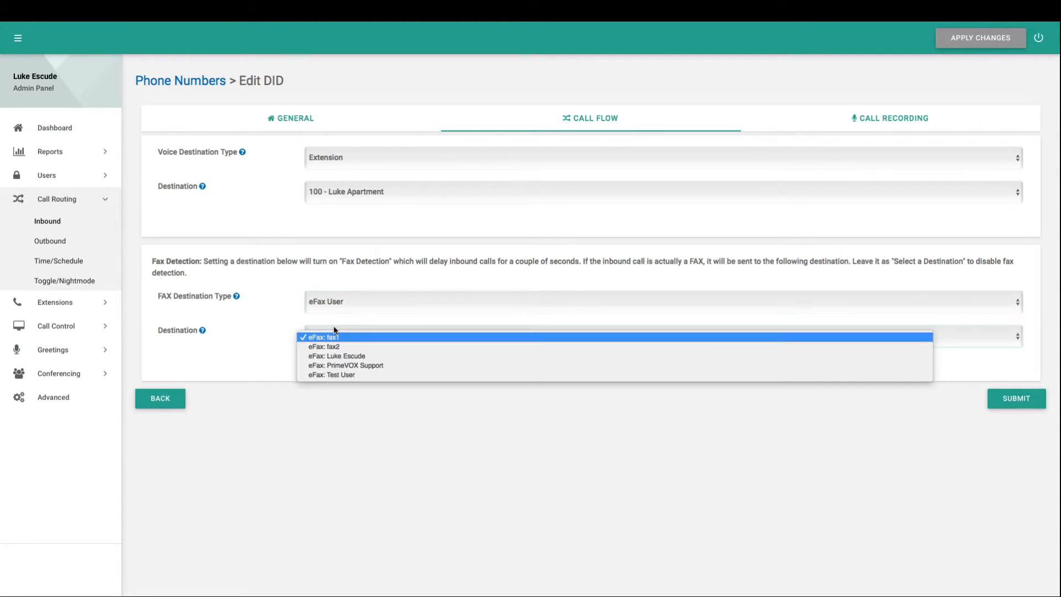
pyautogui.click(338, 357)
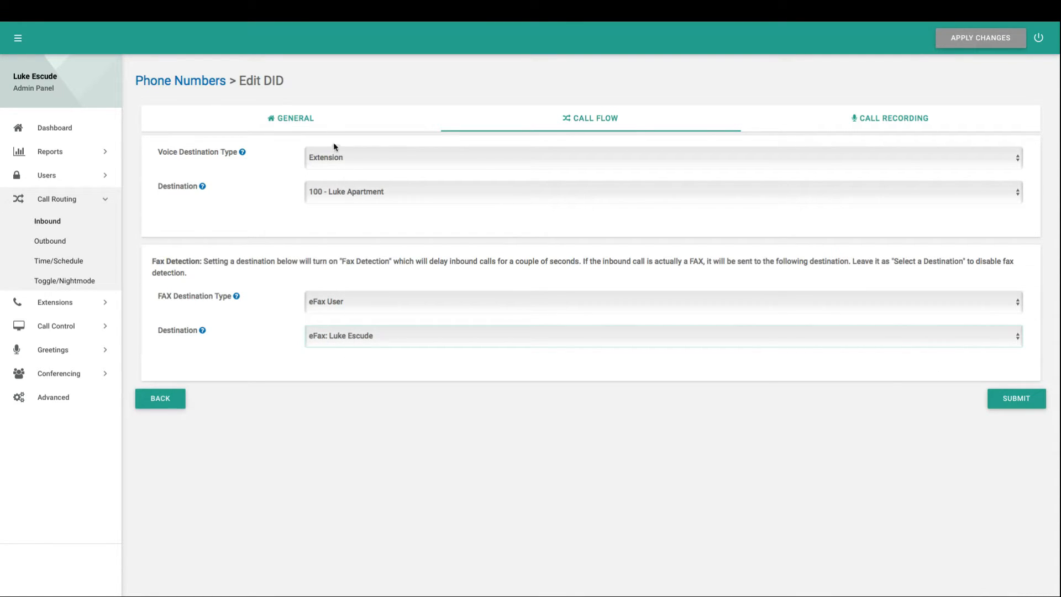
pyautogui.click(295, 126)
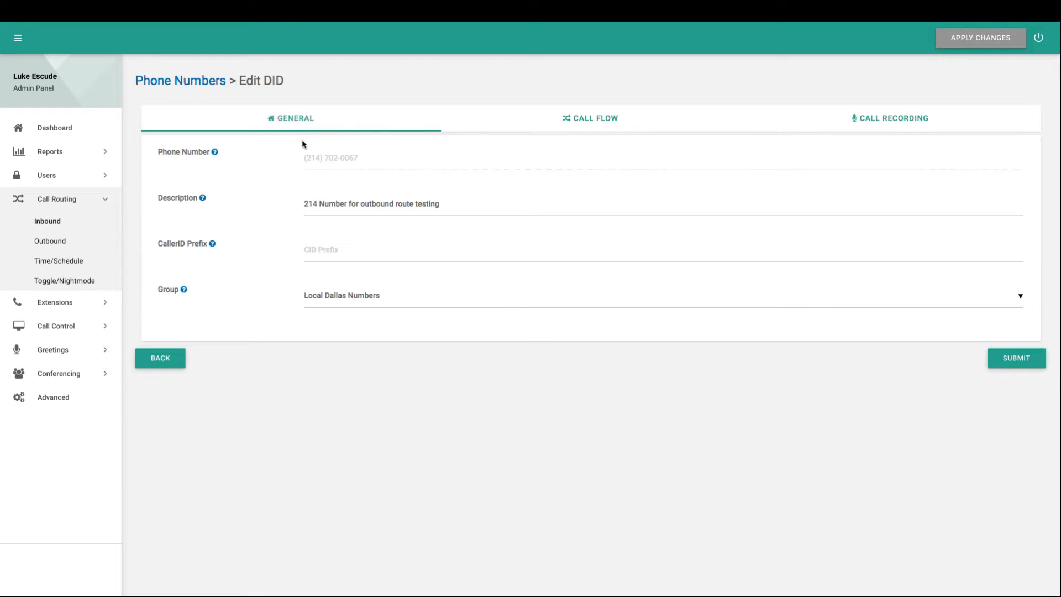
pyautogui.click(486, 129)
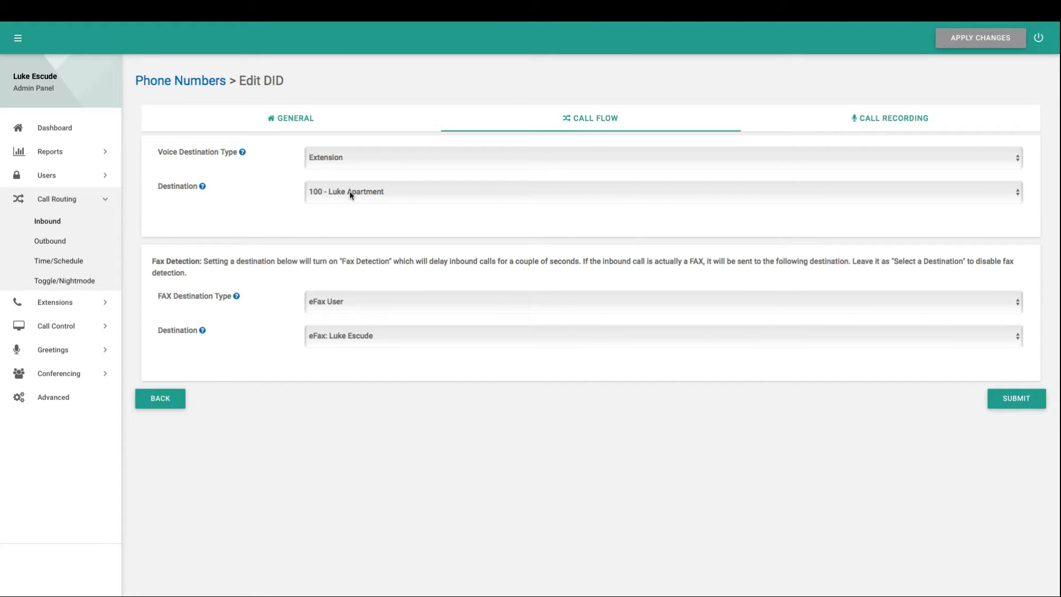
pyautogui.click(833, 127)
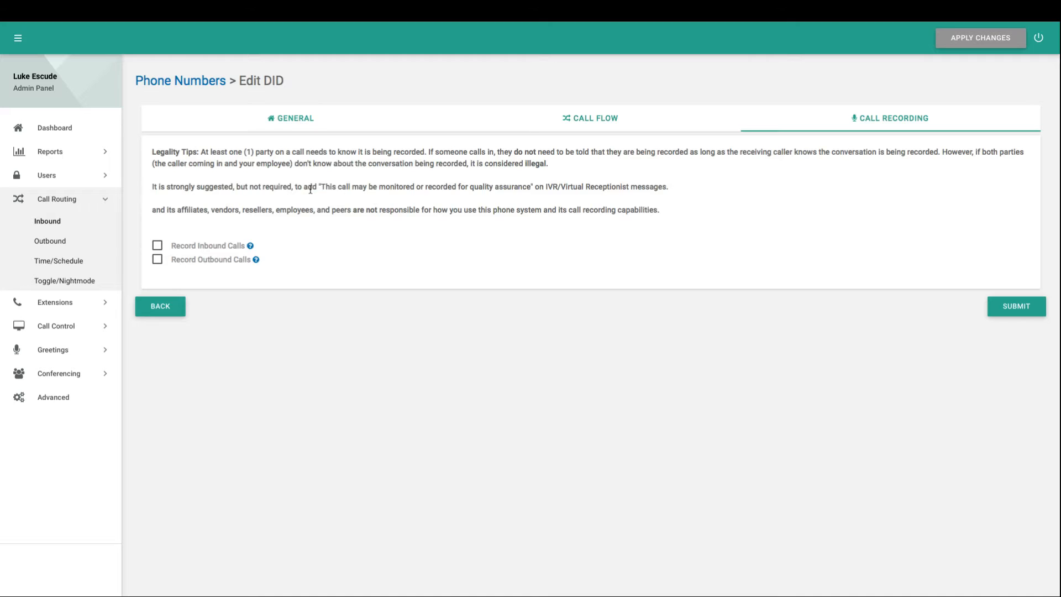
# Toggle inbound and outbound call recording checkboxes, ending inbound on and outbound off, then return to Phone Numbers.
pyautogui.moveTo(318, 191); pyautogui.dragTo(312, 188)
pyautogui.click(274, 174)
pyautogui.click(202, 246)
pyautogui.click(195, 264)
pyautogui.click(195, 264)
pyautogui.click(194, 245)
pyautogui.click(204, 250)
pyautogui.click(204, 266)
pyautogui.click(205, 266)
pyautogui.click(188, 84)
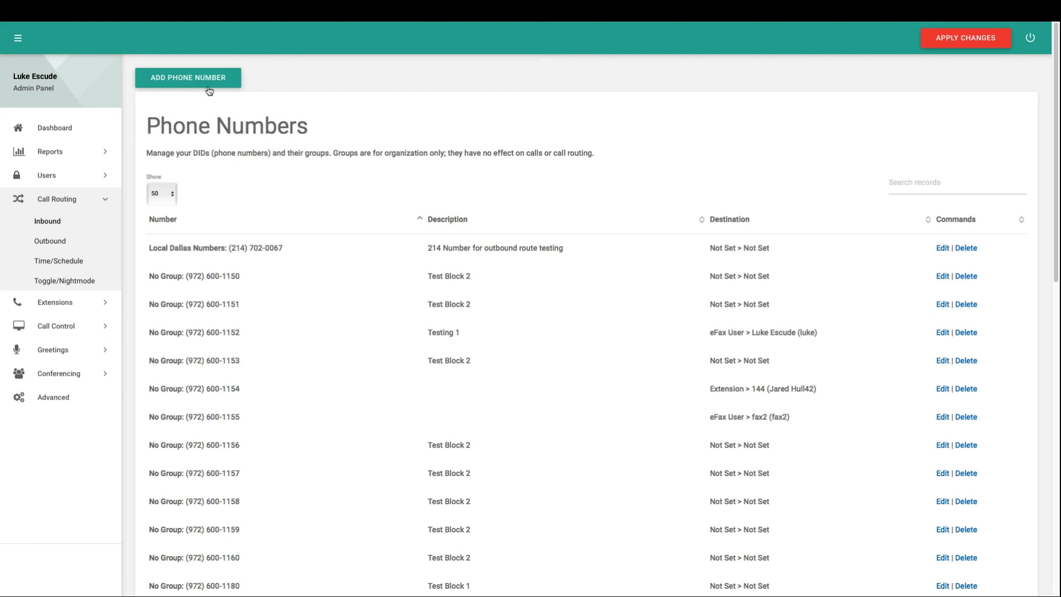
pyautogui.click(173, 81)
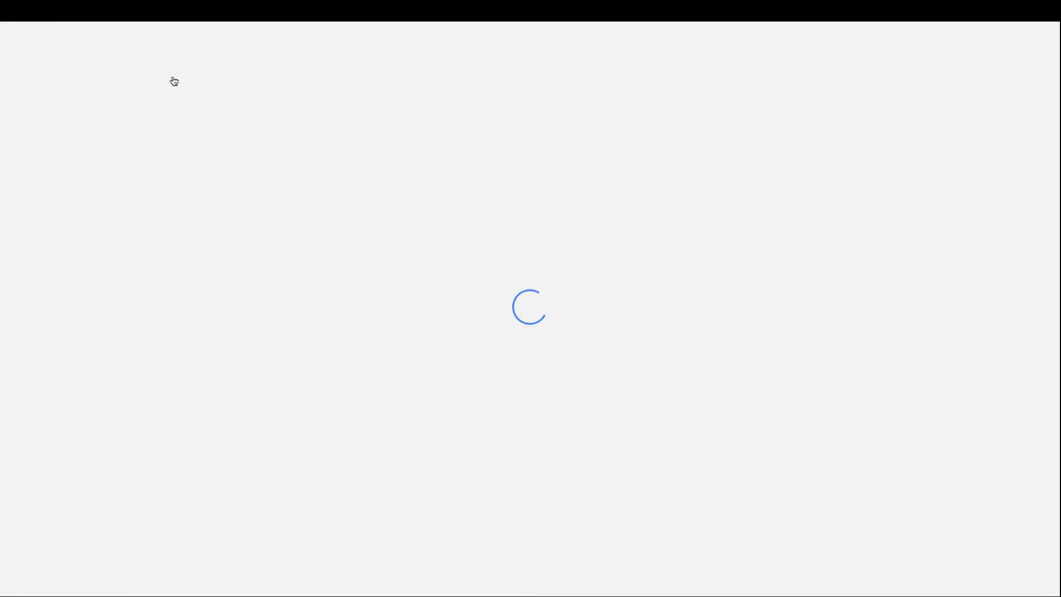
pyautogui.click(356, 159)
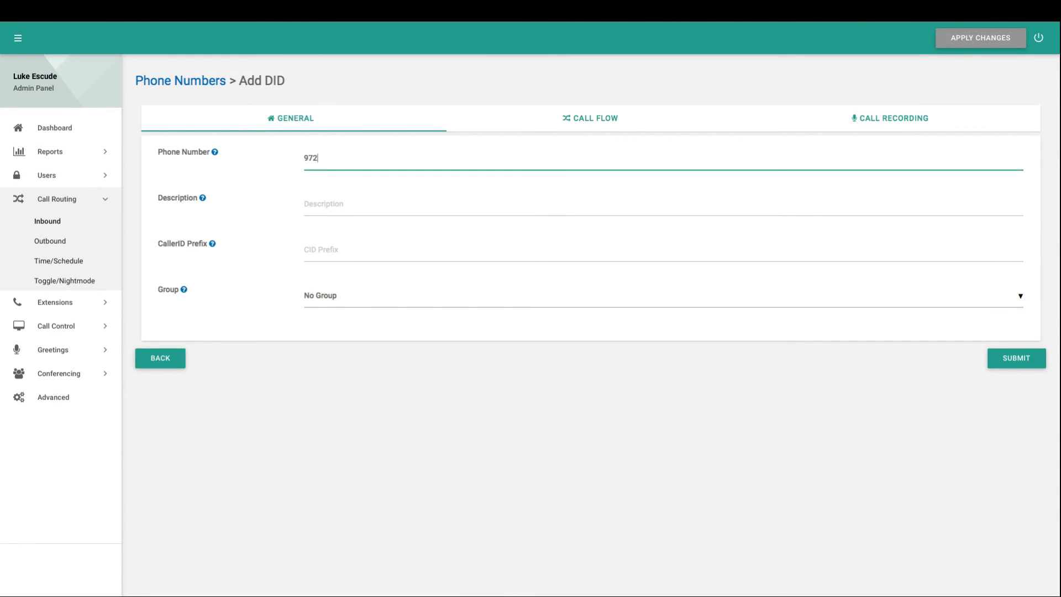
pyautogui.click(370, 201)
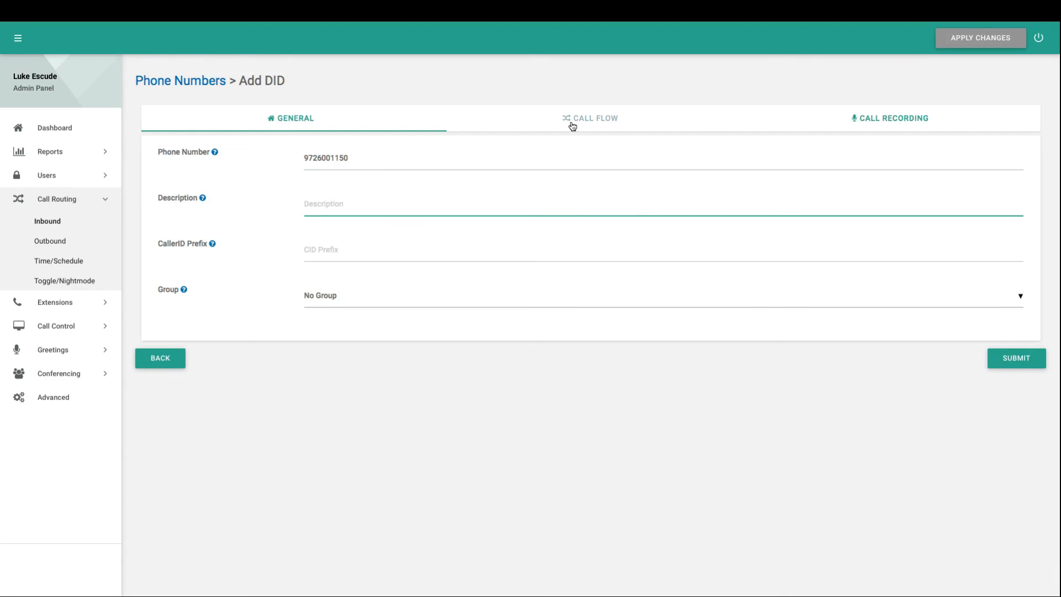
pyautogui.click(569, 126)
pyautogui.click(845, 117)
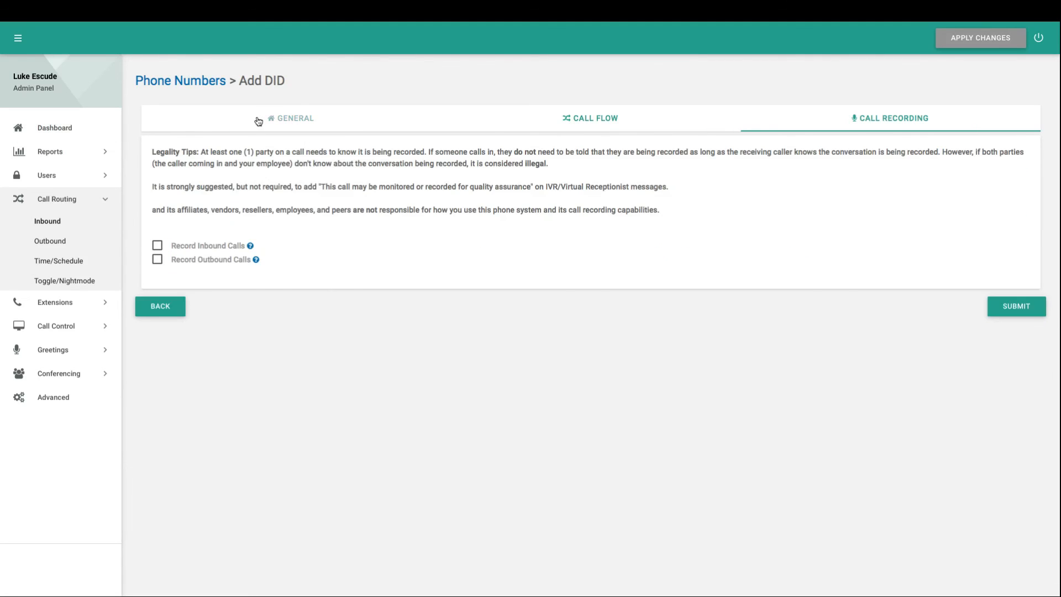
pyautogui.click(265, 119)
pyautogui.click(208, 81)
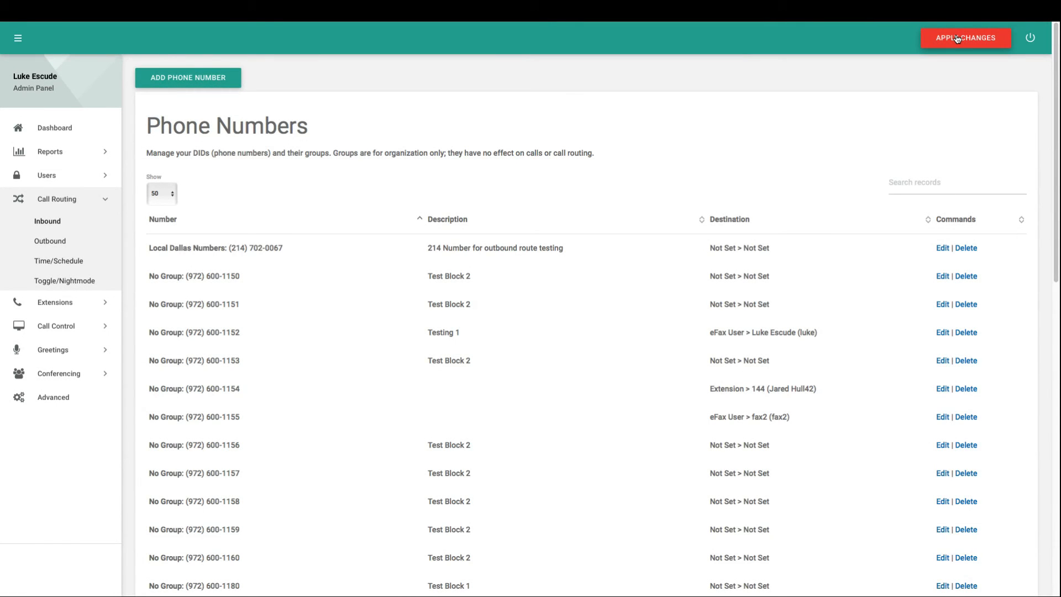
pyautogui.click(958, 39)
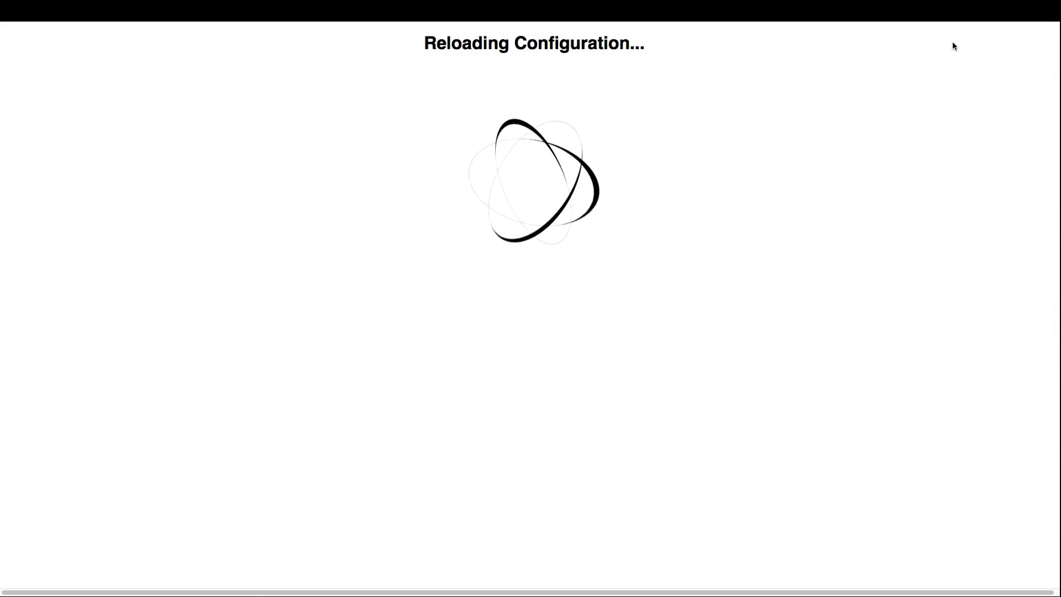